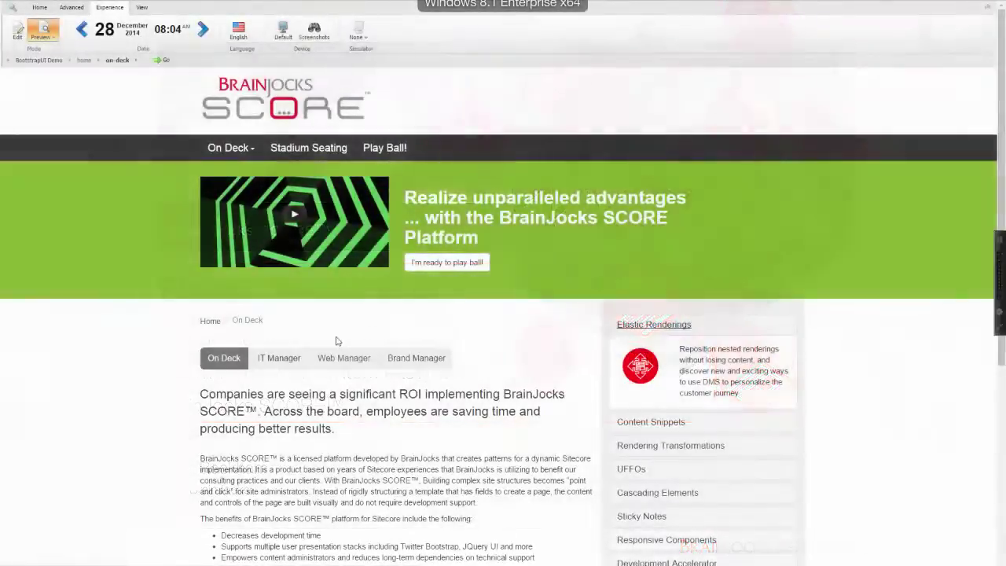
Open and then close the On Deck mega-menu.
{"action": "left_click", "coordinate": [230, 151]}
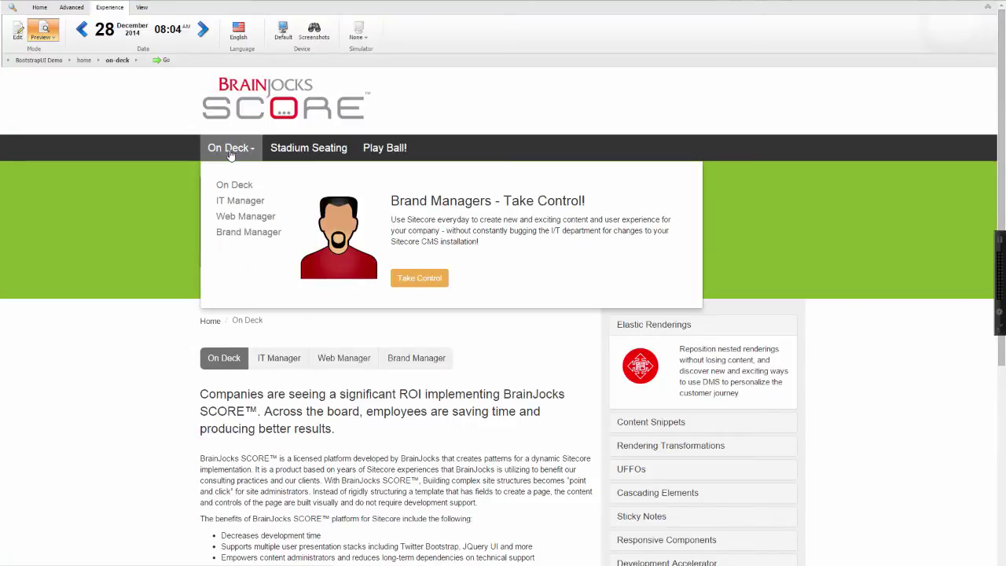
{"action": "left_click", "coordinate": [231, 152]}
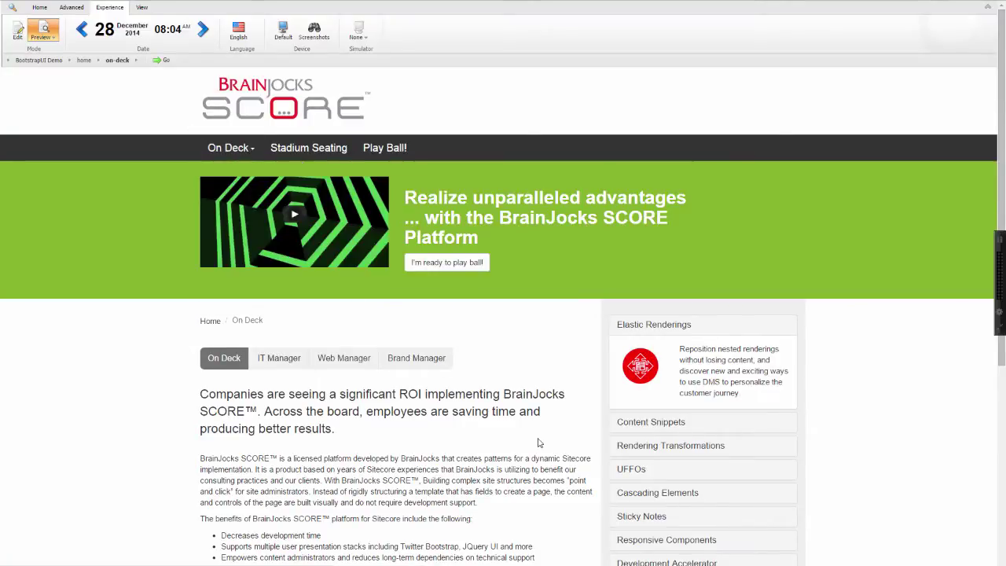
{"action": "scroll", "coordinate": [539, 442], "scroll_direction": "down", "scroll_amount": 2}
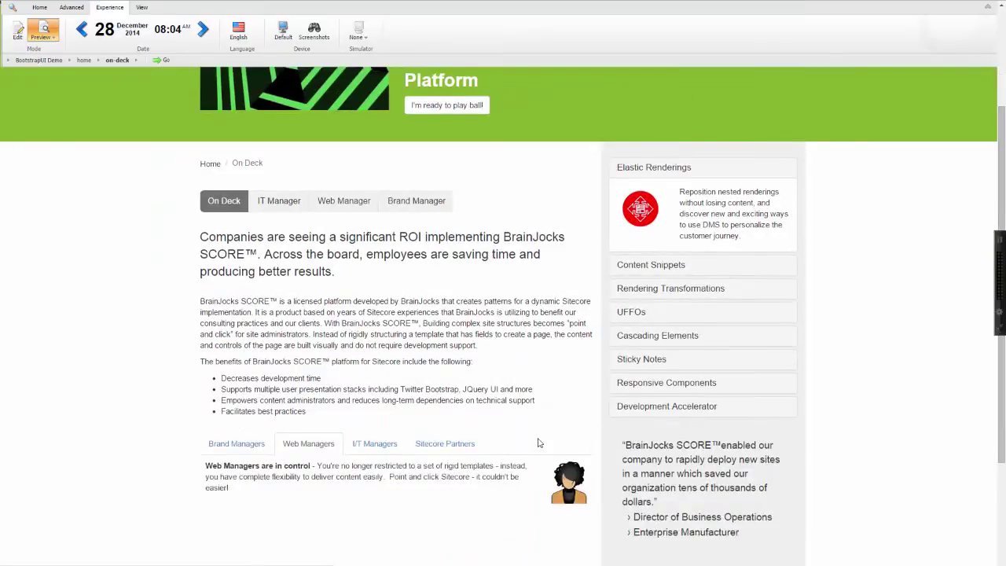
Expand the Cascading Elements feature description in the sidebar.
{"action": "left_click", "coordinate": [646, 337]}
{"action": "scroll", "coordinate": [647, 339], "scroll_direction": "down", "scroll_amount": 3}
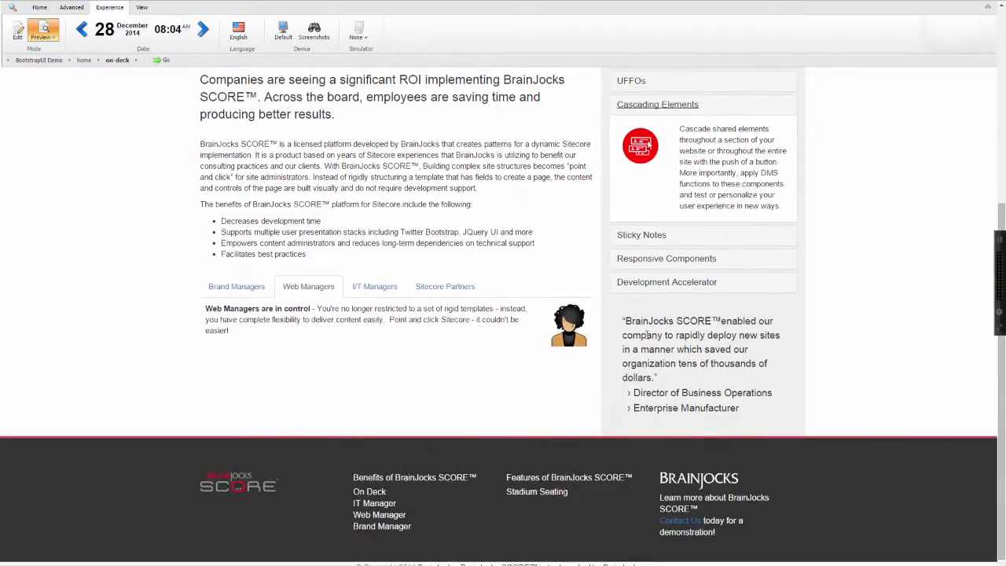
{"action": "scroll", "coordinate": [647, 339], "scroll_direction": "up", "scroll_amount": 3}
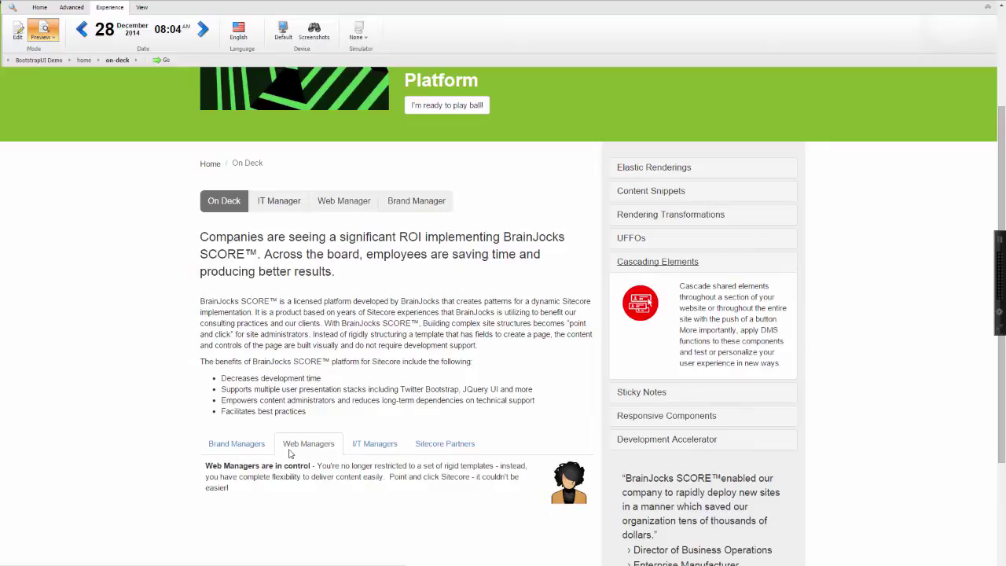
View the Brand Managers, IT Managers and Sitecore Partners tabs, then return to the page top.
{"action": "left_click", "coordinate": [230, 451]}
{"action": "left_click", "coordinate": [387, 453]}
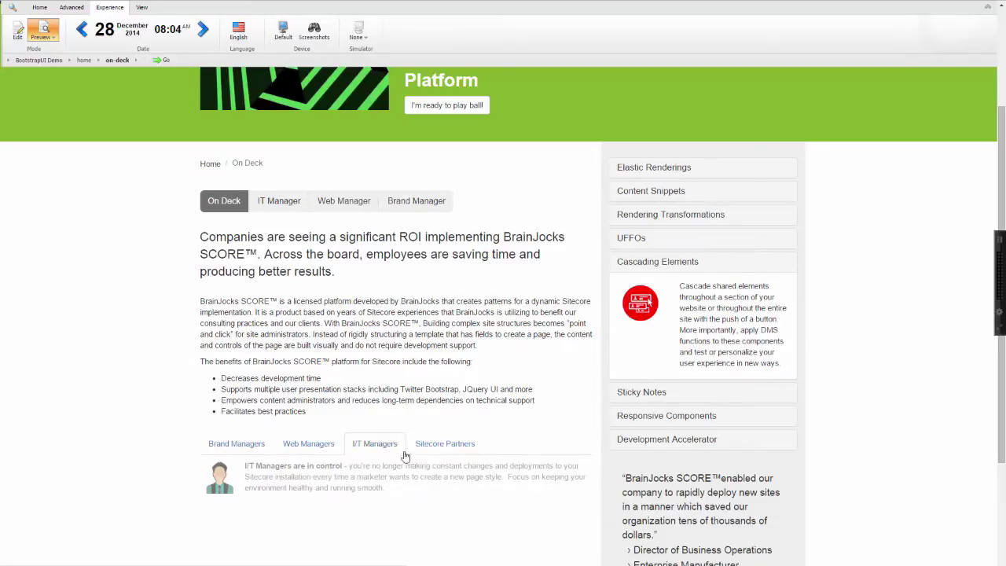
{"action": "left_click", "coordinate": [435, 447]}
{"action": "scroll", "coordinate": [376, 380], "scroll_direction": "up", "scroll_amount": 3}
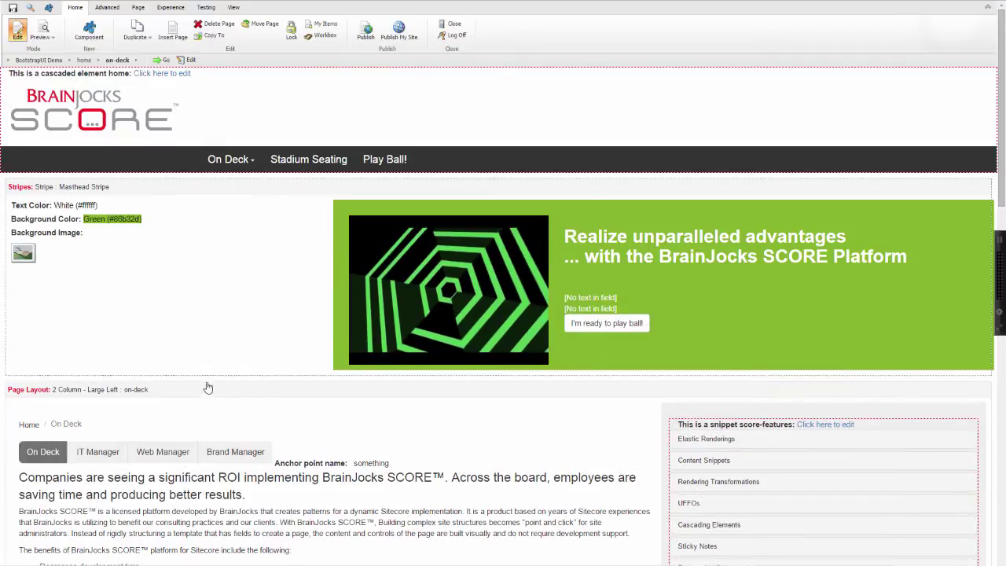
Scroll through the Edit-mode page to inspect the Tabset and its Brand, Web and IT Managers tab panels.
{"action": "scroll", "coordinate": [213, 416], "scroll_direction": "down", "scroll_amount": 3}
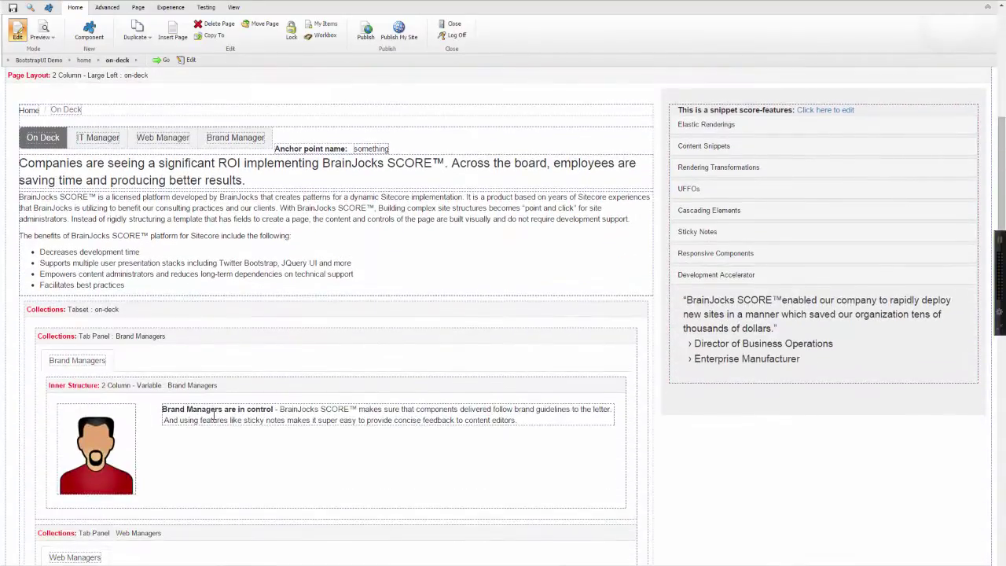
{"action": "scroll", "coordinate": [213, 416], "scroll_direction": "down", "scroll_amount": 3}
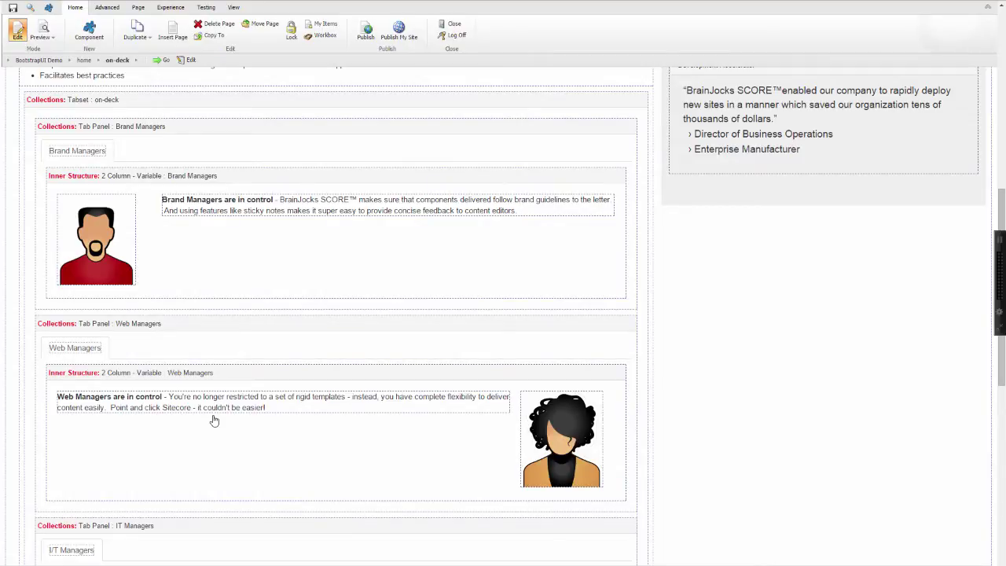
{"action": "scroll", "coordinate": [213, 420], "scroll_direction": "up", "scroll_amount": 2}
{"action": "scroll", "coordinate": [213, 420], "scroll_direction": "down", "scroll_amount": 1}
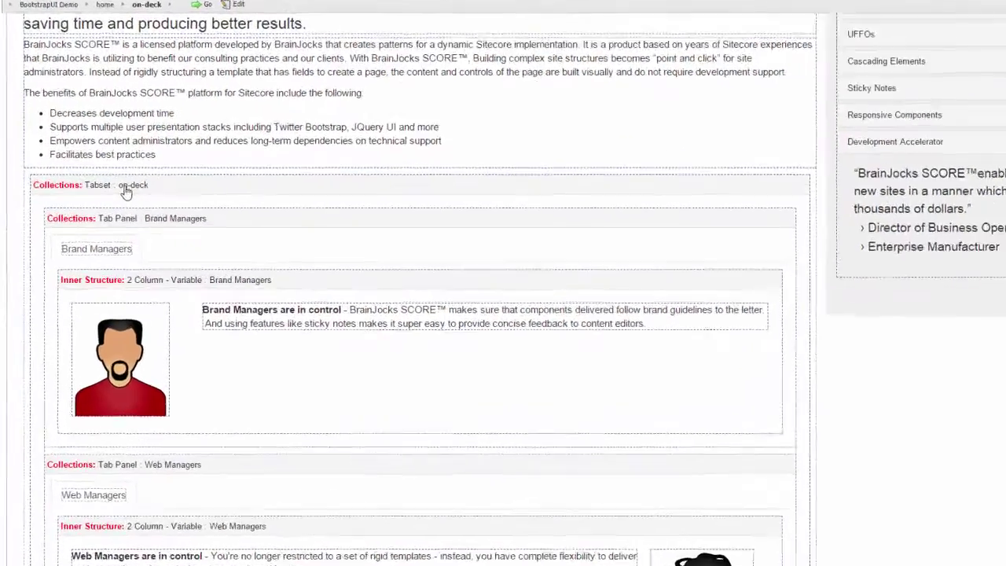
Inspect the Tabset, Brand Managers panel and its 2 Column - Variable structure, then reselect the Tabset.
{"action": "left_click", "coordinate": [100, 208]}
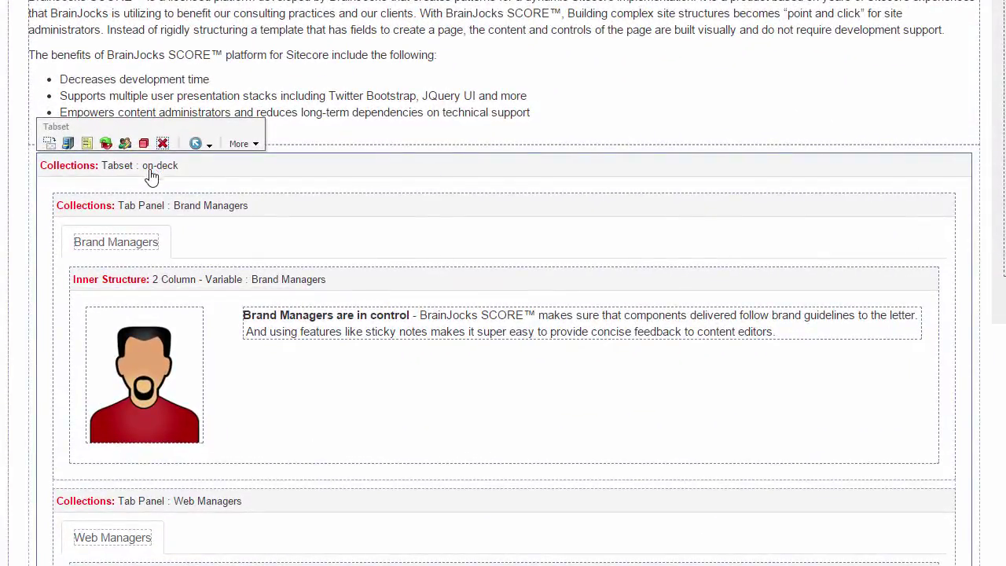
{"action": "left_click", "coordinate": [180, 209]}
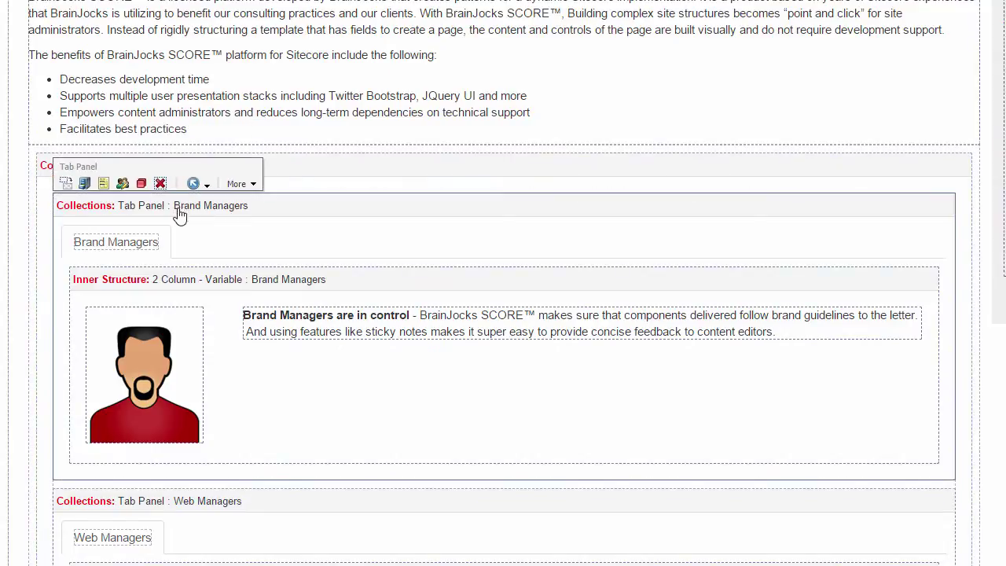
{"action": "left_click", "coordinate": [218, 288]}
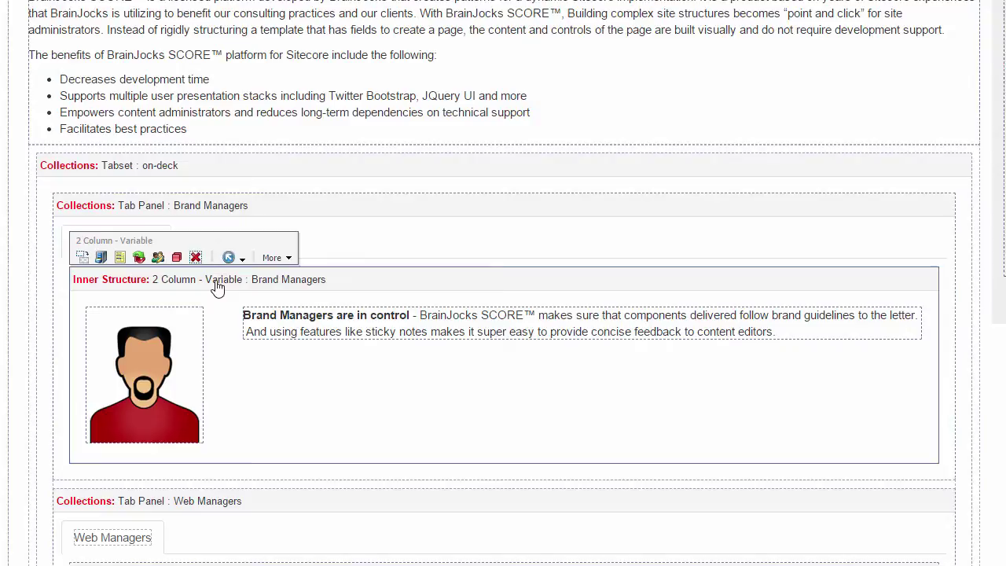
{"action": "scroll", "coordinate": [218, 288], "scroll_direction": "down", "scroll_amount": 1}
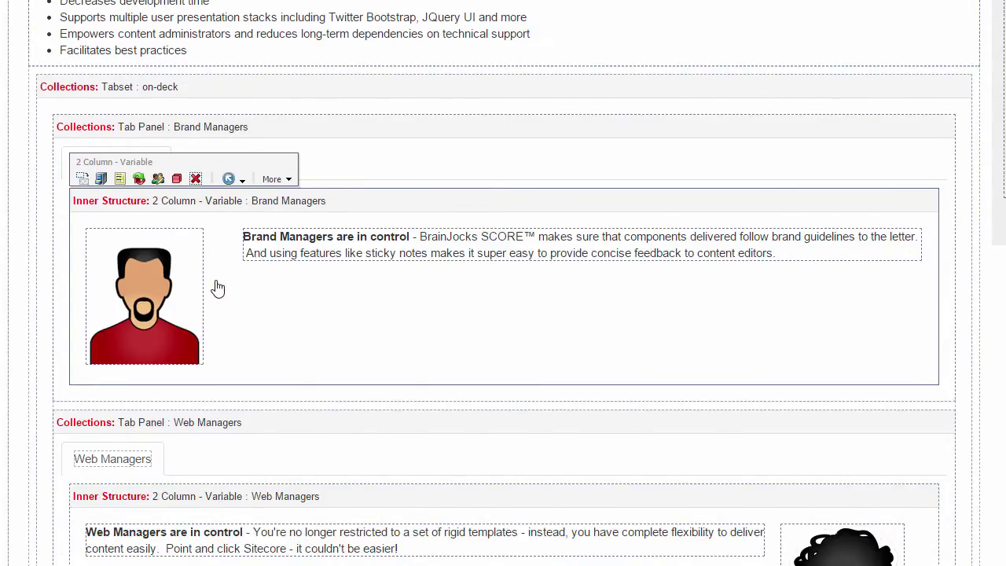
{"action": "scroll", "coordinate": [218, 287], "scroll_direction": "down", "scroll_amount": 2}
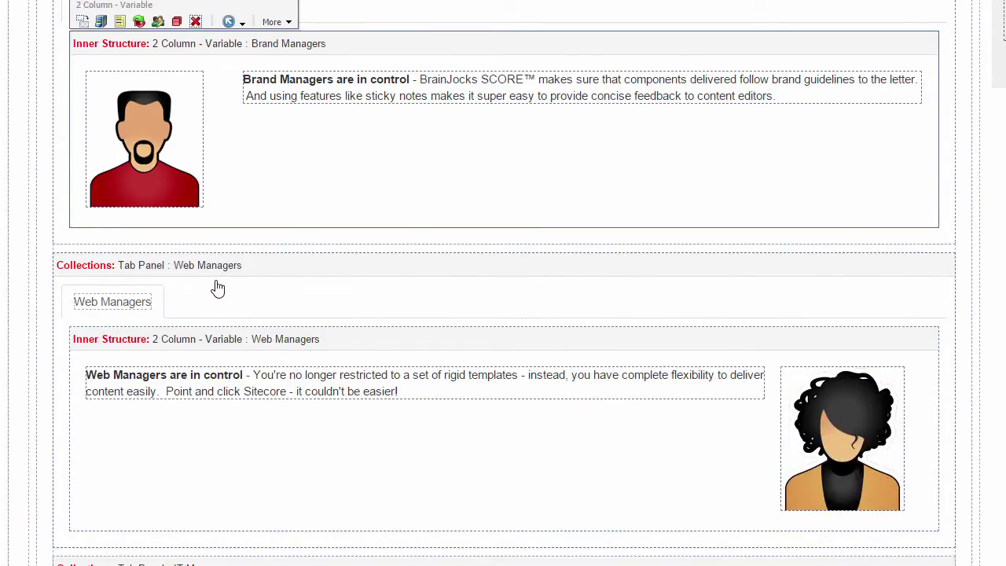
{"action": "scroll", "coordinate": [217, 288], "scroll_direction": "up", "scroll_amount": 1}
{"action": "scroll", "coordinate": [218, 288], "scroll_direction": "up", "scroll_amount": 1}
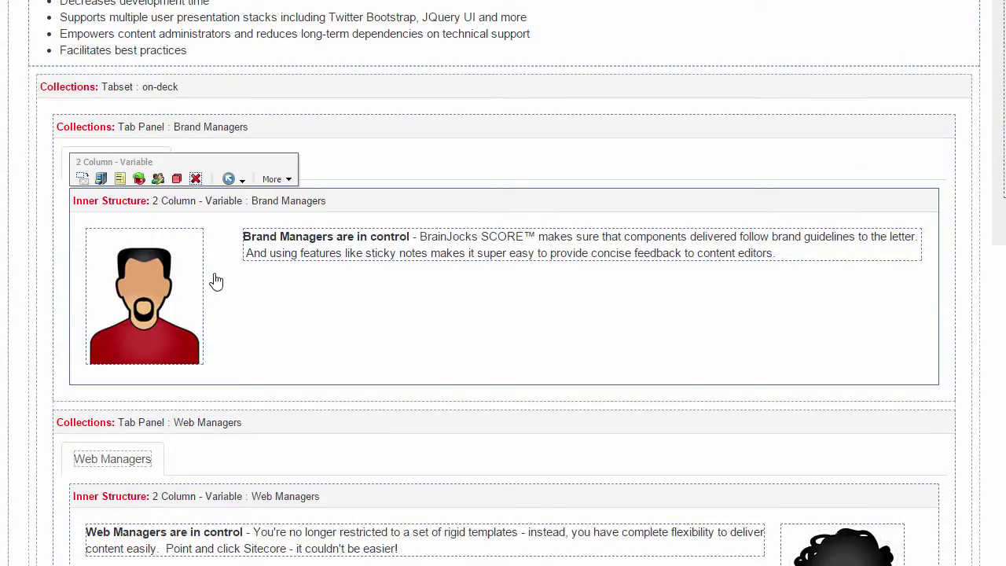
{"action": "left_click", "coordinate": [114, 91]}
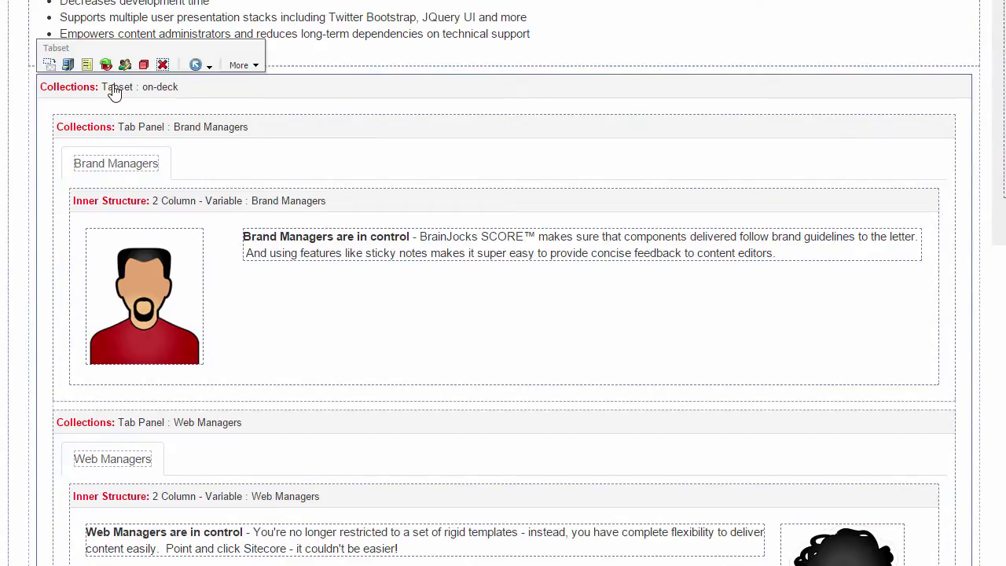
Move the on-deck Tabset into the right column below the testimonial quote.
{"action": "left_click", "coordinate": [49, 65]}
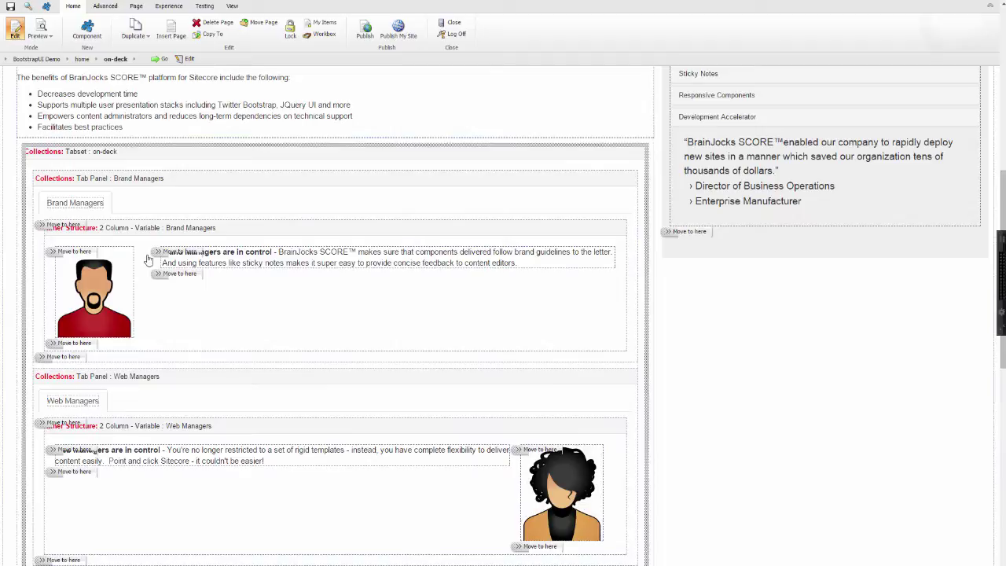
{"action": "left_click", "coordinate": [675, 234]}
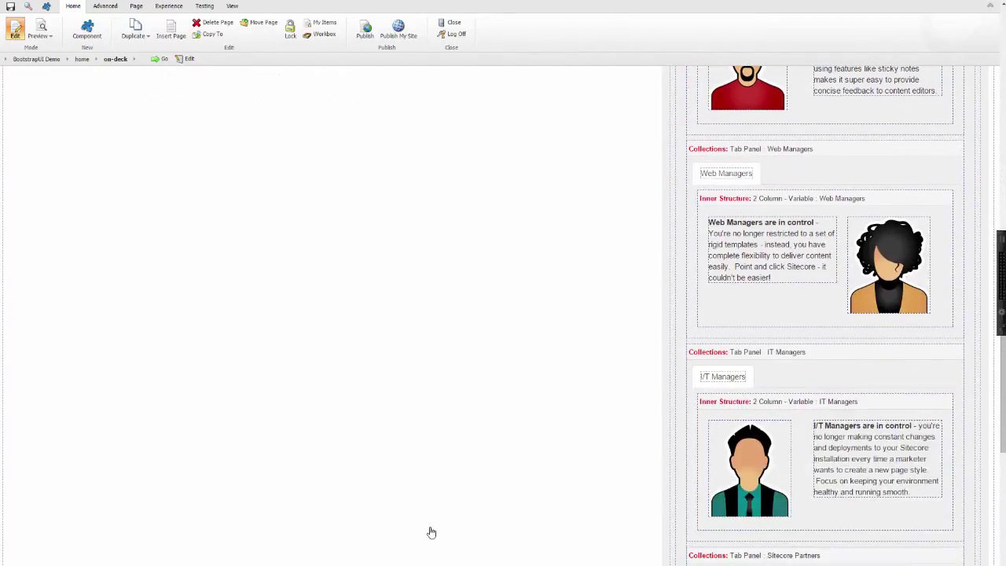
Select the page's 'Page Layout: 2 Column - Large Left' rendering.
{"action": "scroll", "coordinate": [430, 532], "scroll_direction": "up", "scroll_amount": 3}
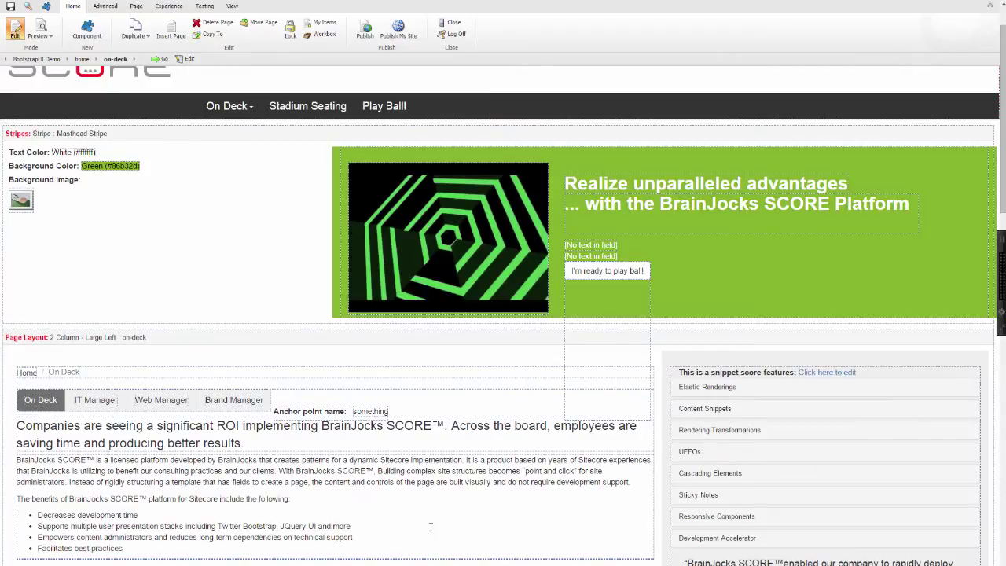
{"action": "left_click", "coordinate": [88, 343]}
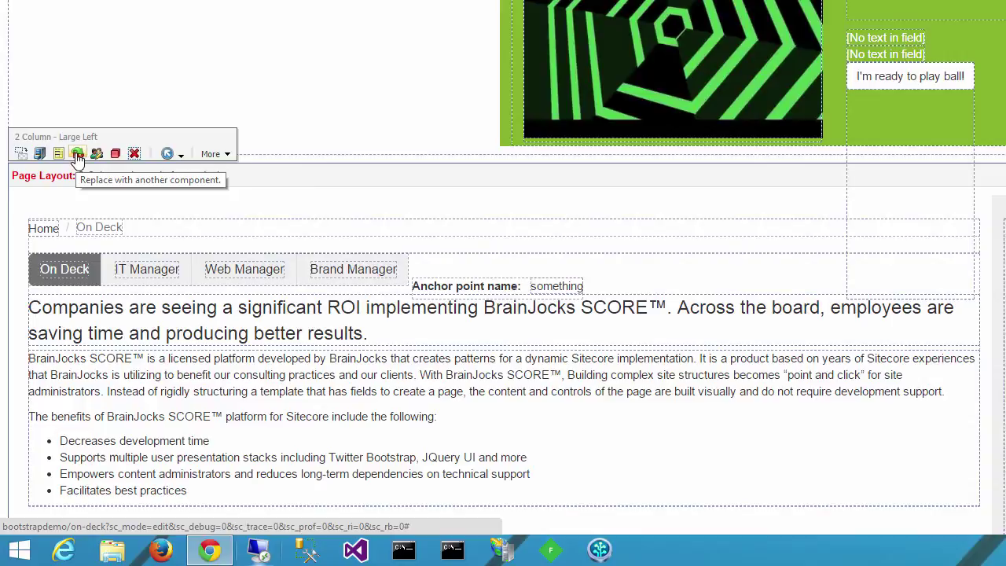
{"action": "left_click", "coordinate": [77, 154]}
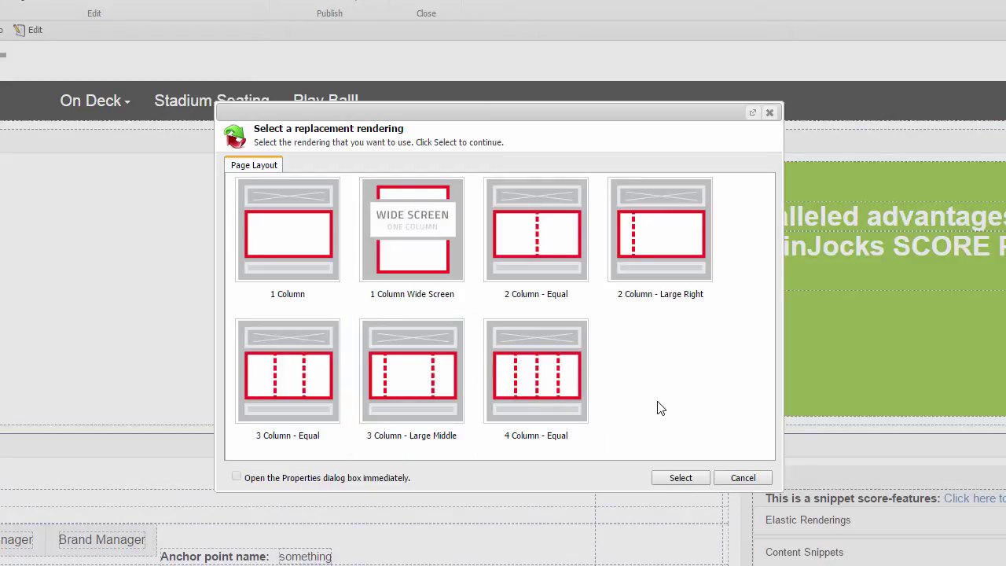
{"action": "left_click", "coordinate": [655, 244]}
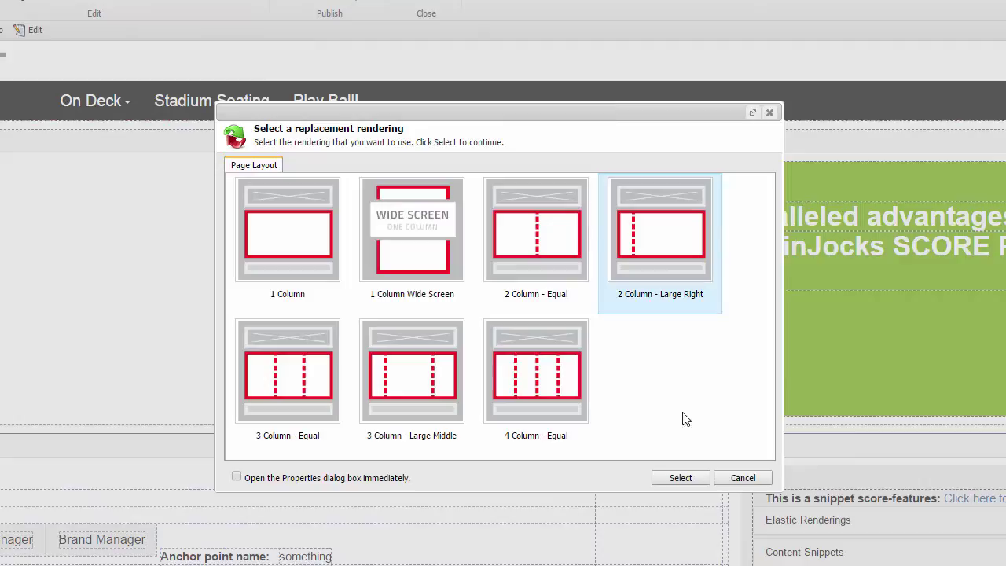
{"action": "left_click", "coordinate": [688, 477]}
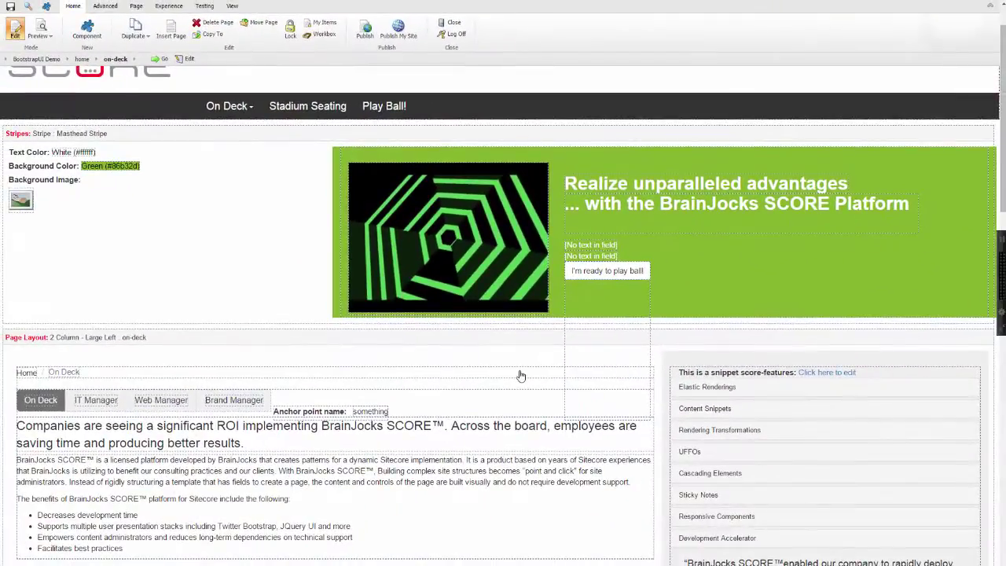
{"action": "scroll", "coordinate": [520, 376], "scroll_direction": "down", "scroll_amount": 3}
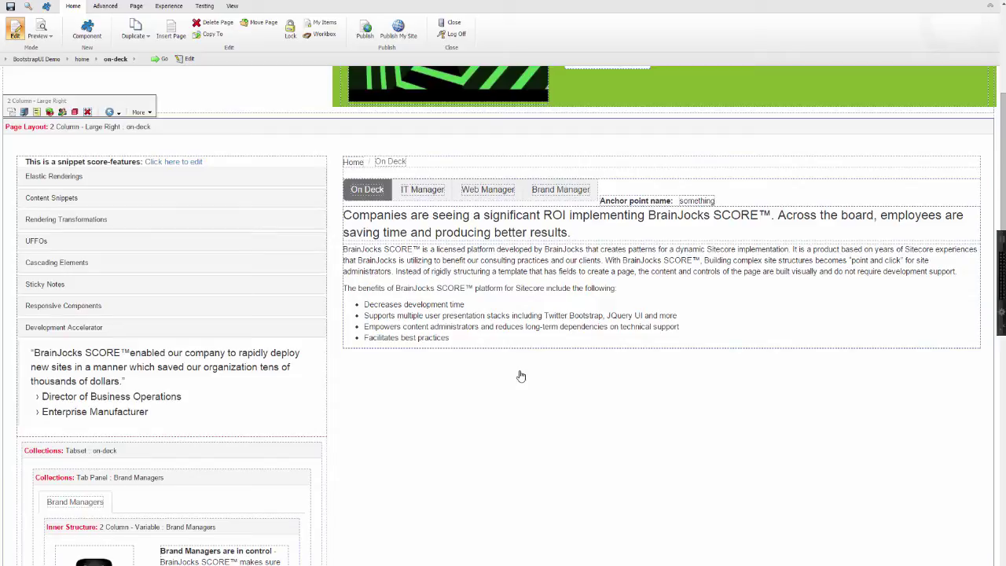
{"action": "scroll", "coordinate": [521, 376], "scroll_direction": "down", "scroll_amount": 3}
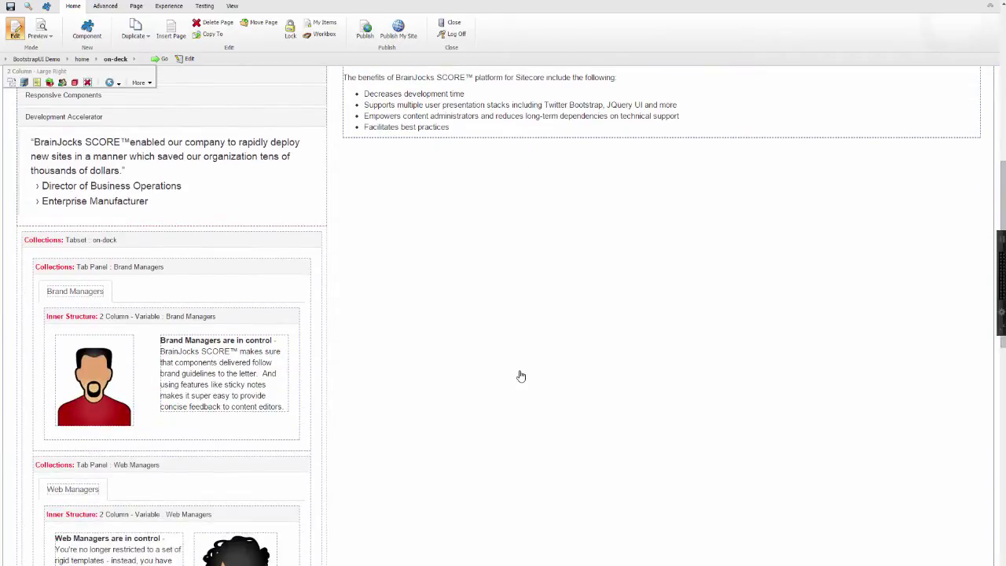
{"action": "scroll", "coordinate": [521, 376], "scroll_direction": "up", "scroll_amount": 1}
{"action": "scroll", "coordinate": [521, 375], "scroll_direction": "up", "scroll_amount": 2}
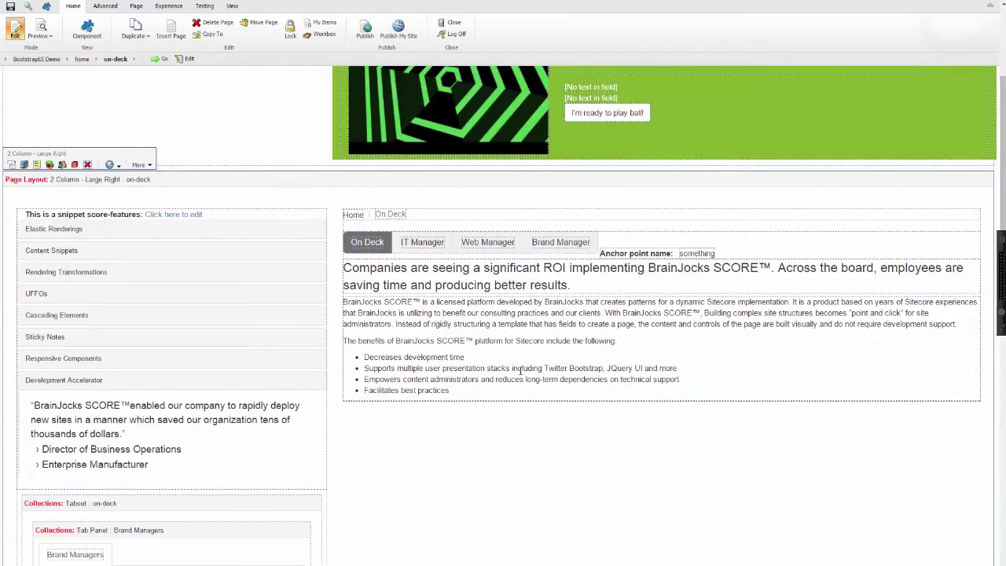
Replace the page layout with the 3 Column - Large Middle layout.
{"action": "left_click", "coordinate": [49, 166]}
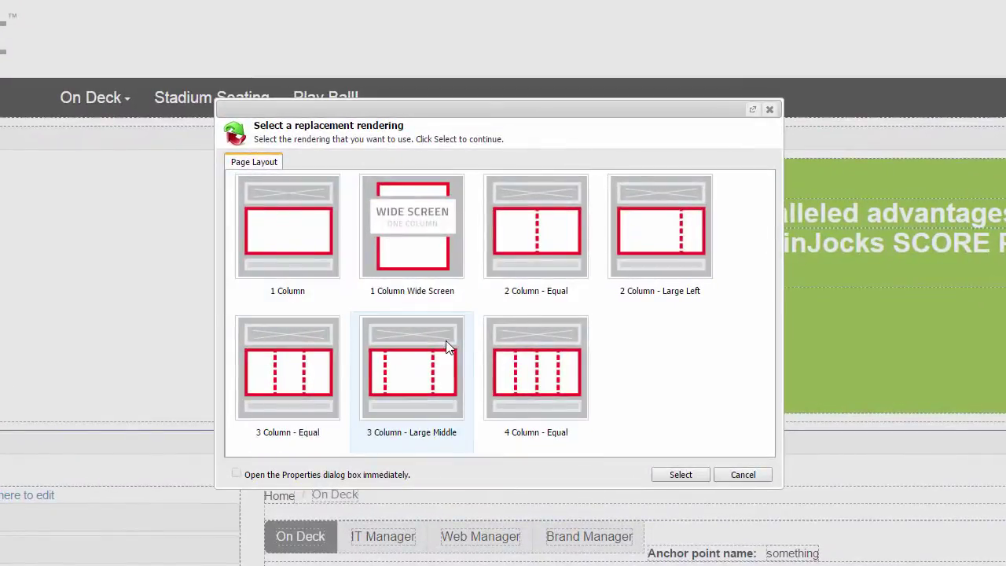
{"action": "left_click", "coordinate": [417, 380]}
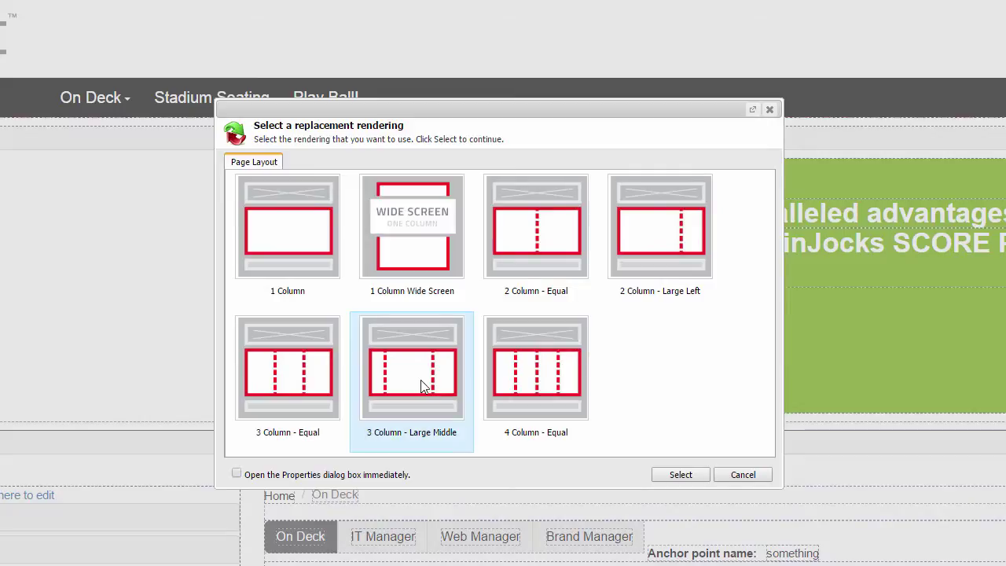
{"action": "left_click", "coordinate": [681, 475]}
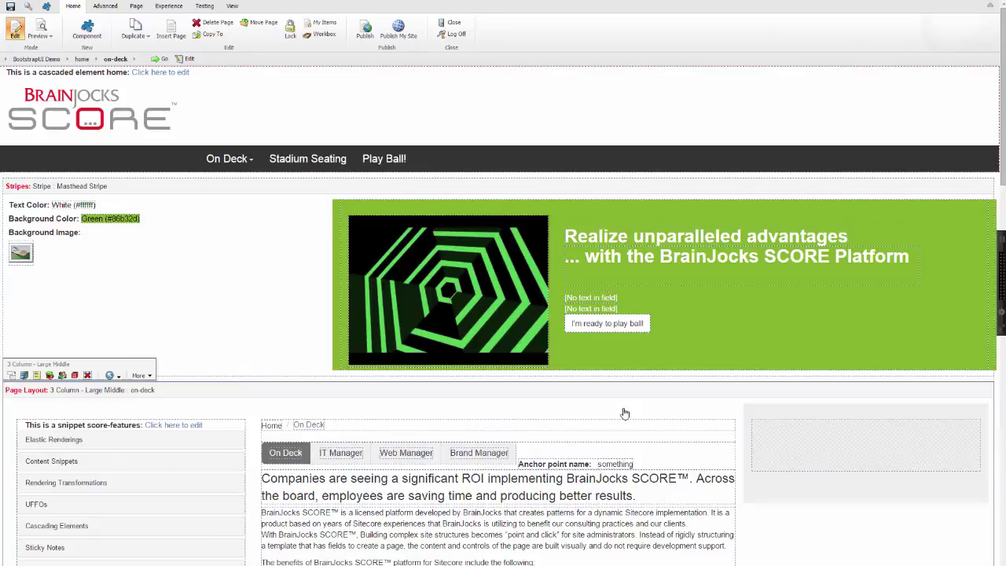
Move the snippet from the left column into the right column.
{"action": "scroll", "coordinate": [624, 414], "scroll_direction": "down", "scroll_amount": 5}
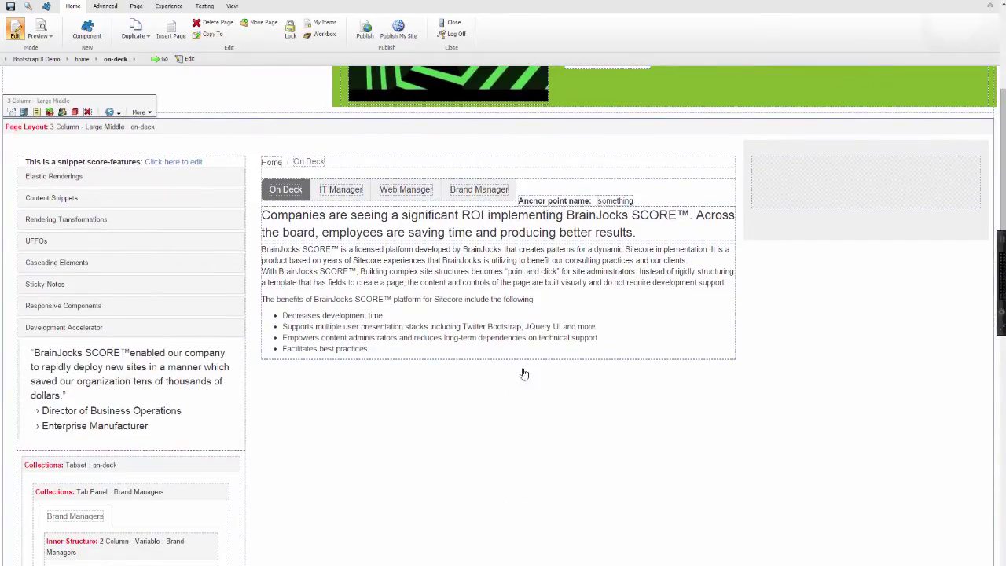
{"action": "left_click", "coordinate": [85, 169]}
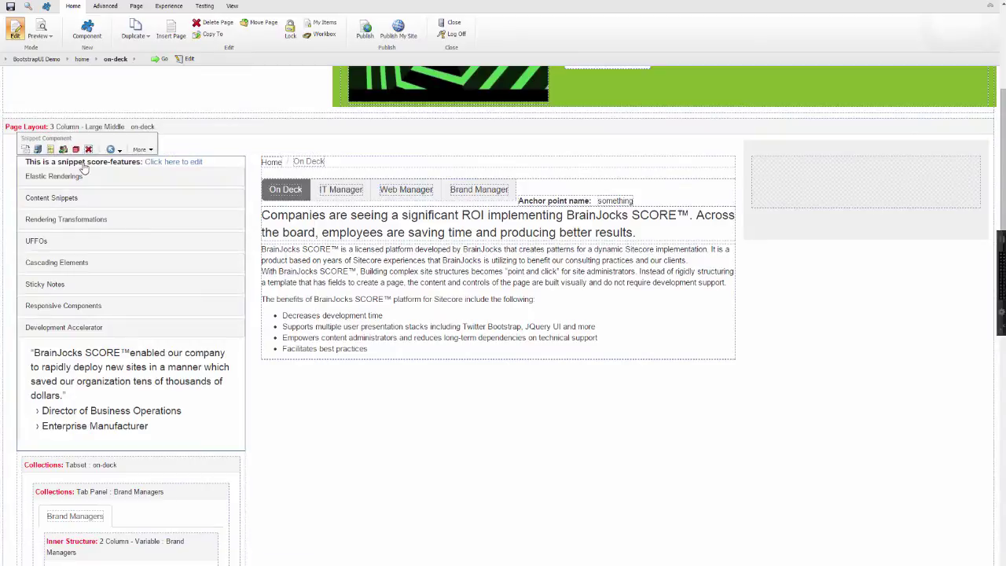
{"action": "left_click", "coordinate": [25, 150]}
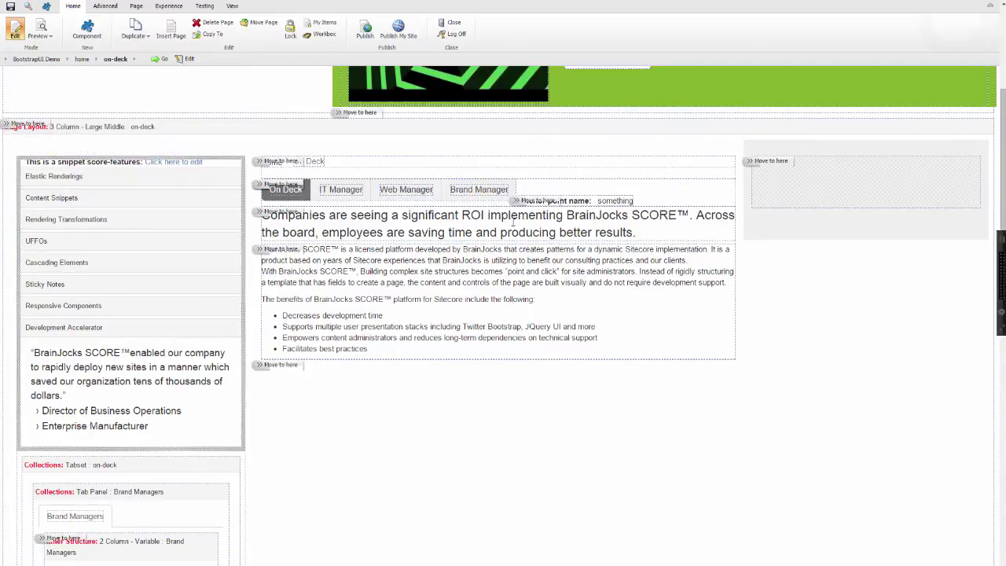
{"action": "left_click", "coordinate": [772, 166]}
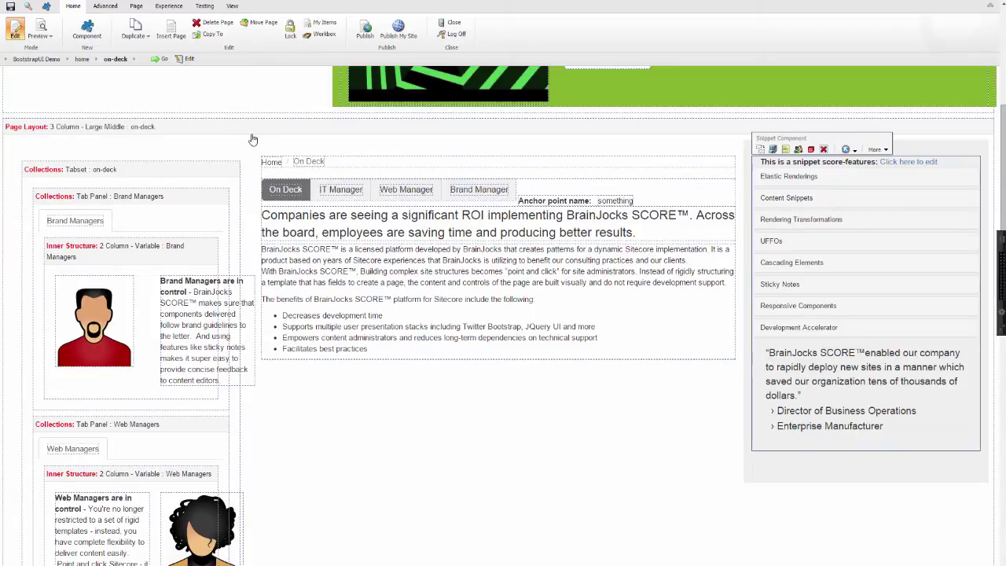
Move the Tabset below the centre content and select the horizontal section menu.
{"action": "left_click", "coordinate": [94, 171]}
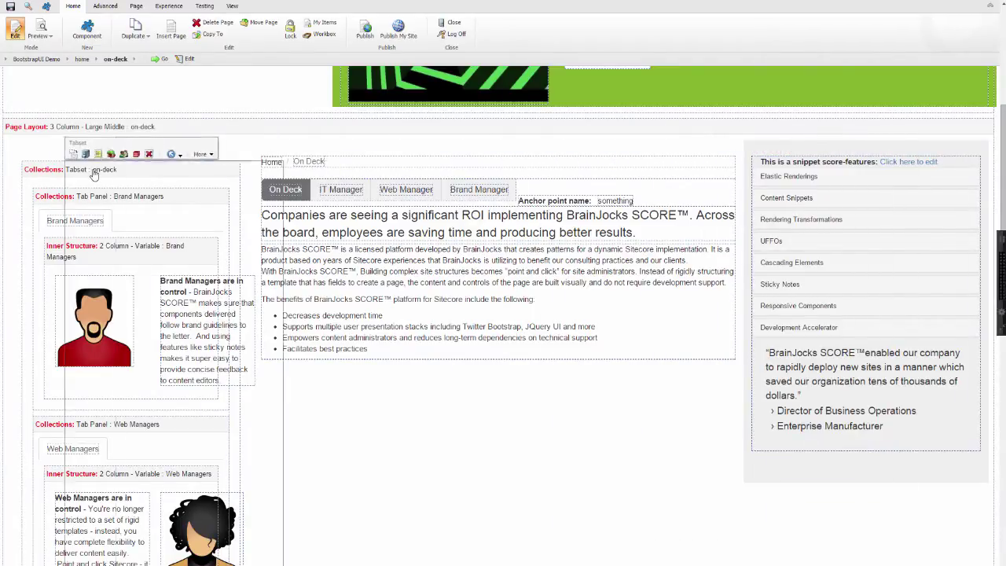
{"action": "left_click", "coordinate": [30, 155]}
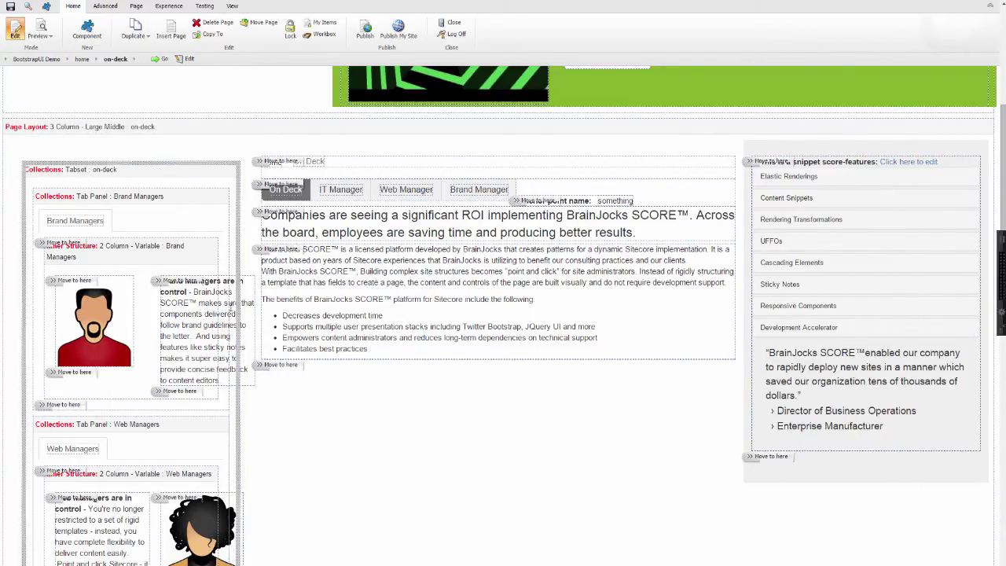
{"action": "left_click", "coordinate": [275, 367]}
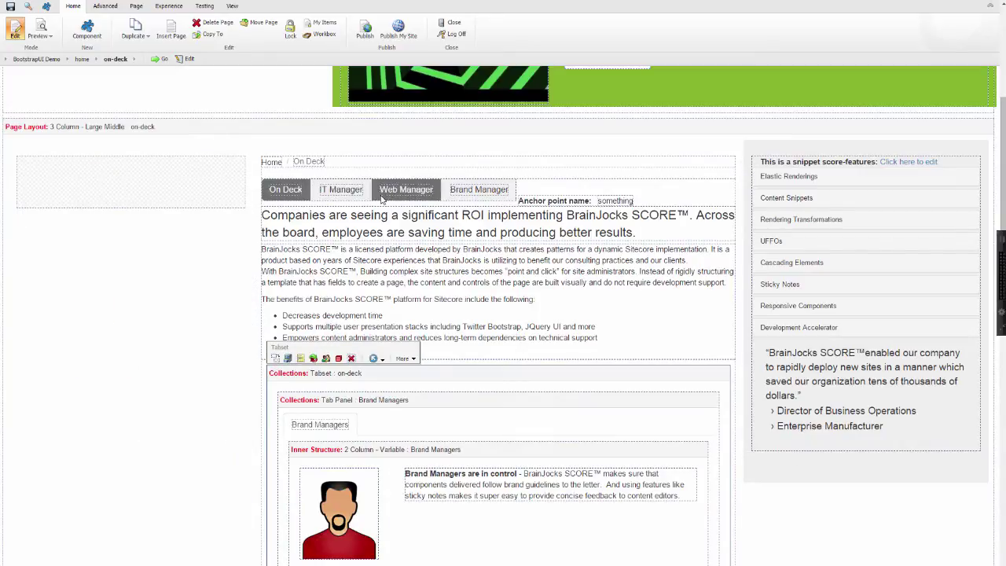
{"action": "left_click", "coordinate": [414, 197]}
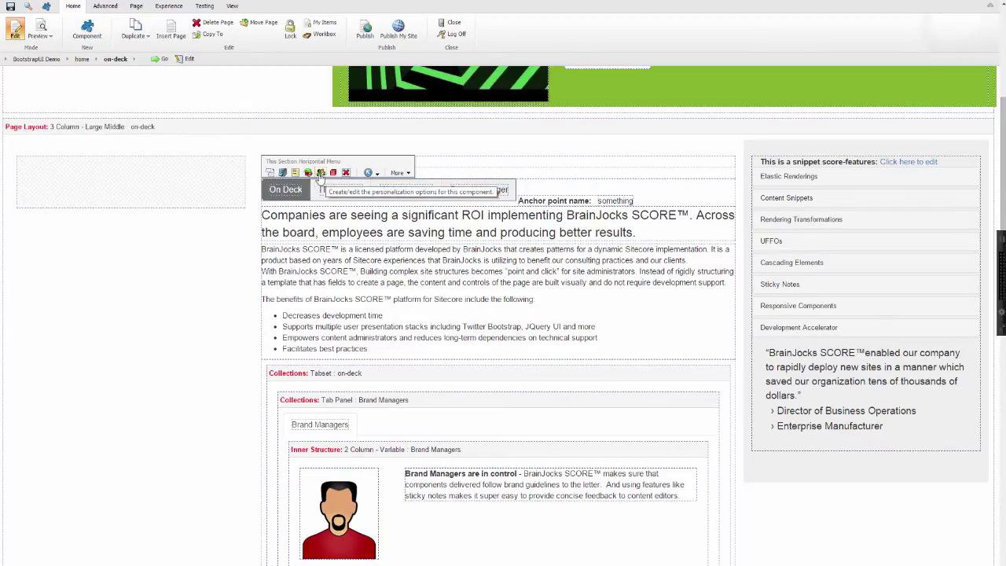
Add a This Section Vertical Menu navigation component to the empty left column.
{"action": "left_click", "coordinate": [110, 191]}
{"action": "left_click", "coordinate": [37, 162]}
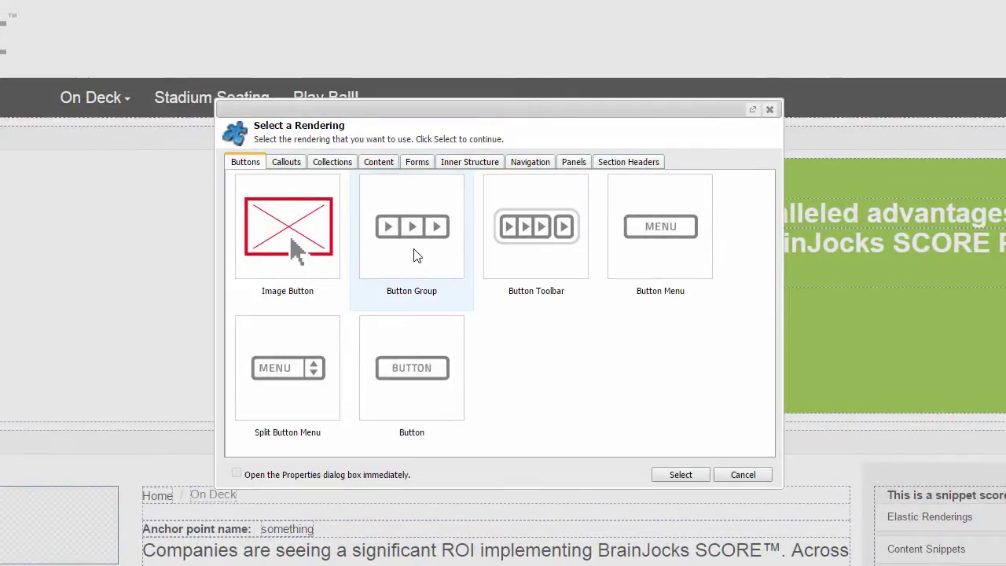
{"action": "left_click", "coordinate": [531, 163]}
{"action": "left_click", "coordinate": [295, 229]}
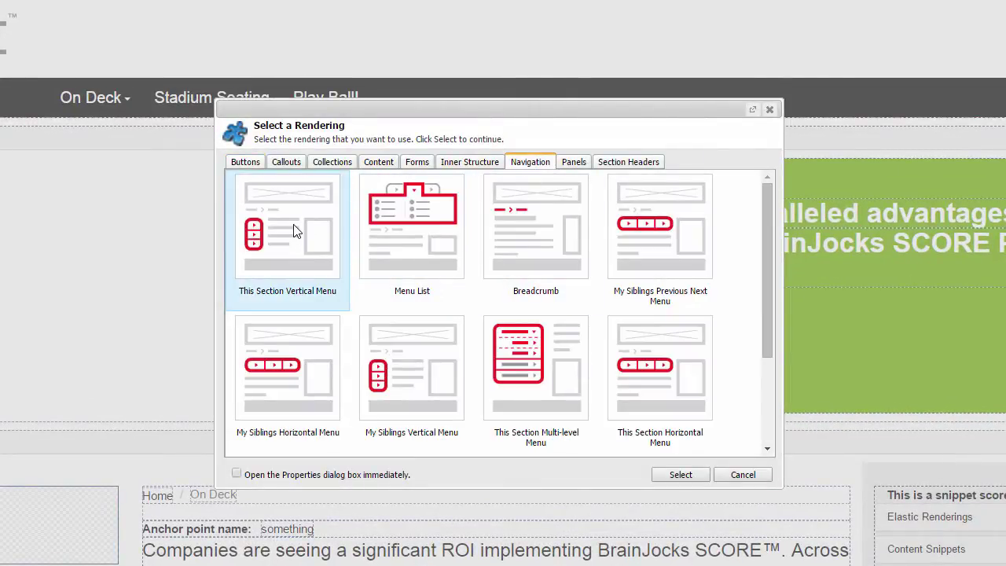
{"action": "left_click", "coordinate": [681, 476]}
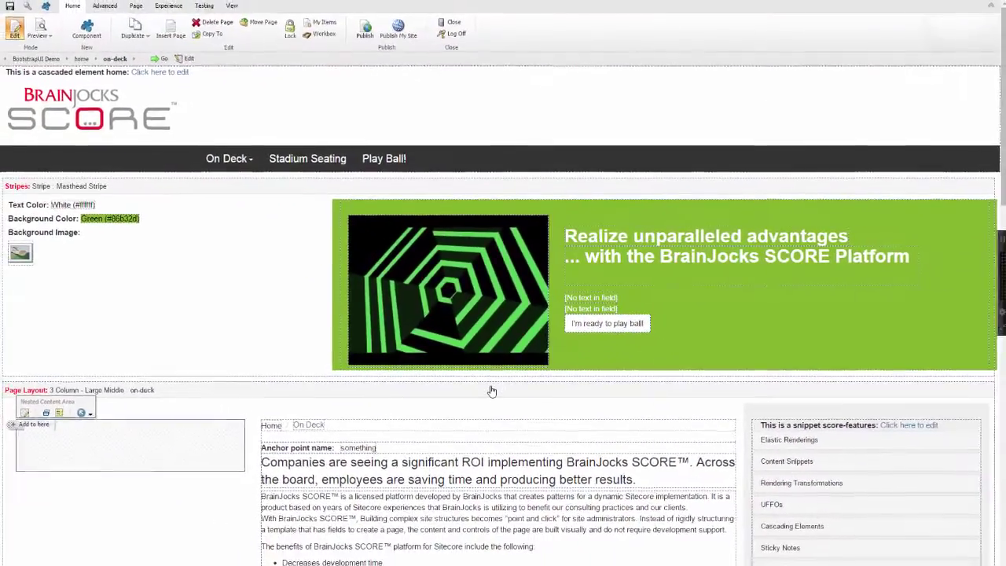
{"action": "scroll", "coordinate": [491, 390], "scroll_direction": "down", "scroll_amount": 3}
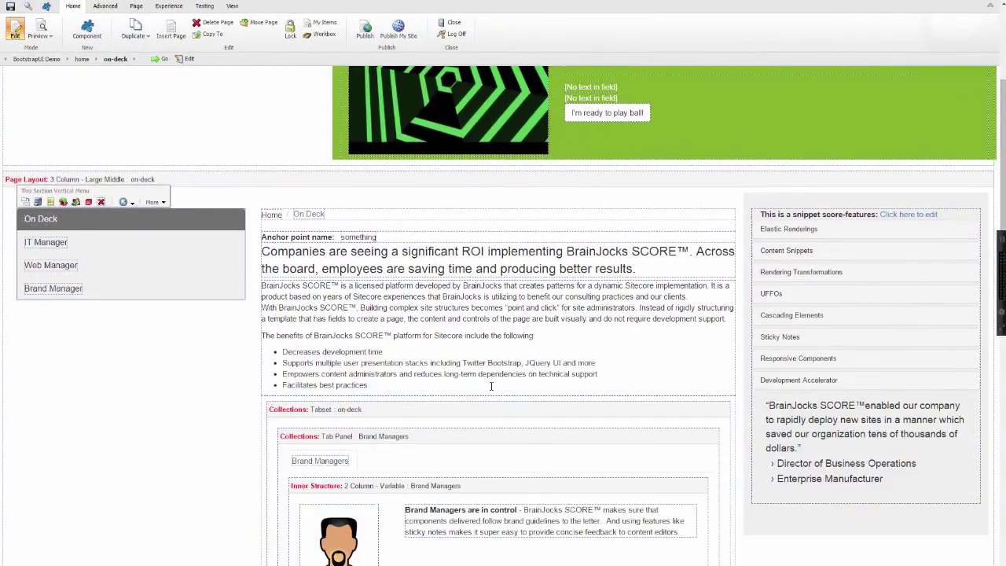
{"action": "scroll", "coordinate": [491, 386], "scroll_direction": "up", "scroll_amount": 2}
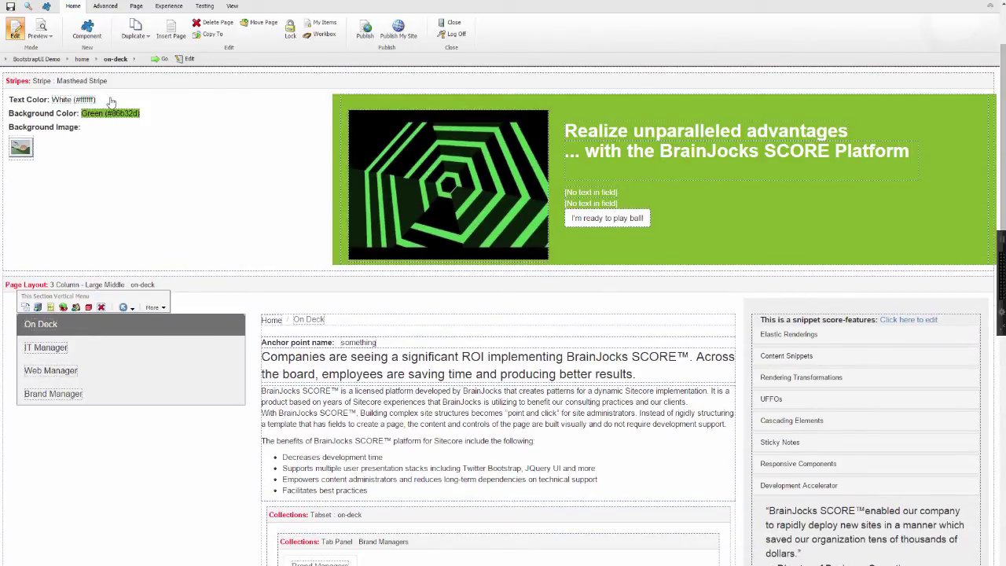
Switch the On Deck page to Preview mode and scroll down.
{"action": "left_click", "coordinate": [40, 33]}
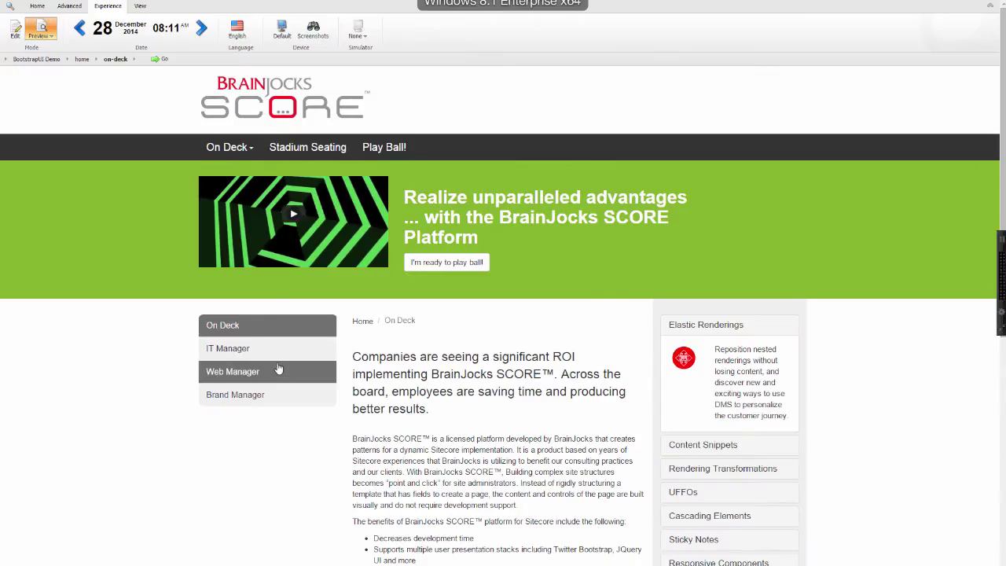
{"action": "scroll", "coordinate": [279, 367], "scroll_direction": "down", "scroll_amount": 2}
{"action": "scroll", "coordinate": [279, 367], "scroll_direction": "down", "scroll_amount": 2}
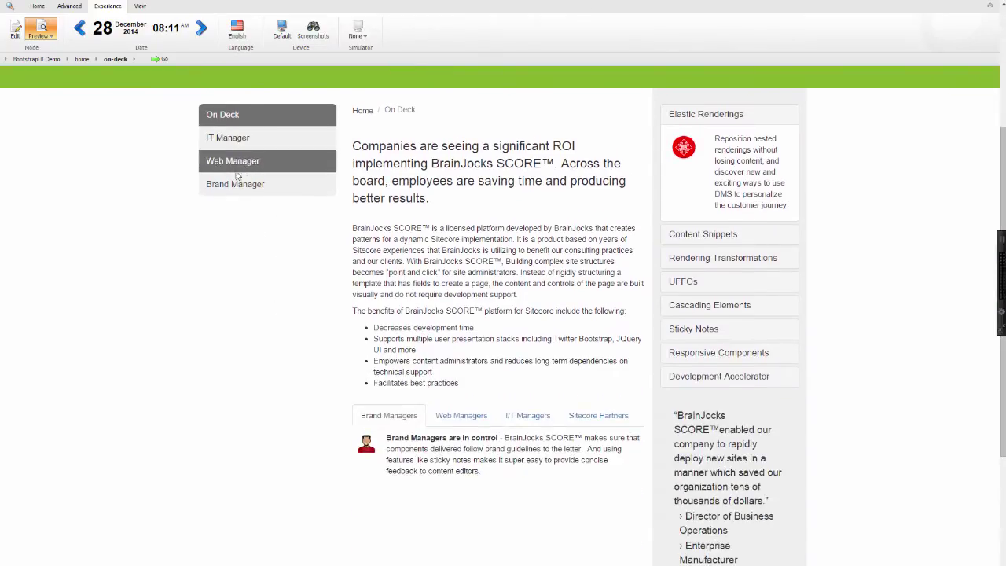
Expand Content Snippets and Rendering Transformations, and view the Web Managers and I/T Managers tabs.
{"action": "left_click", "coordinate": [730, 236]}
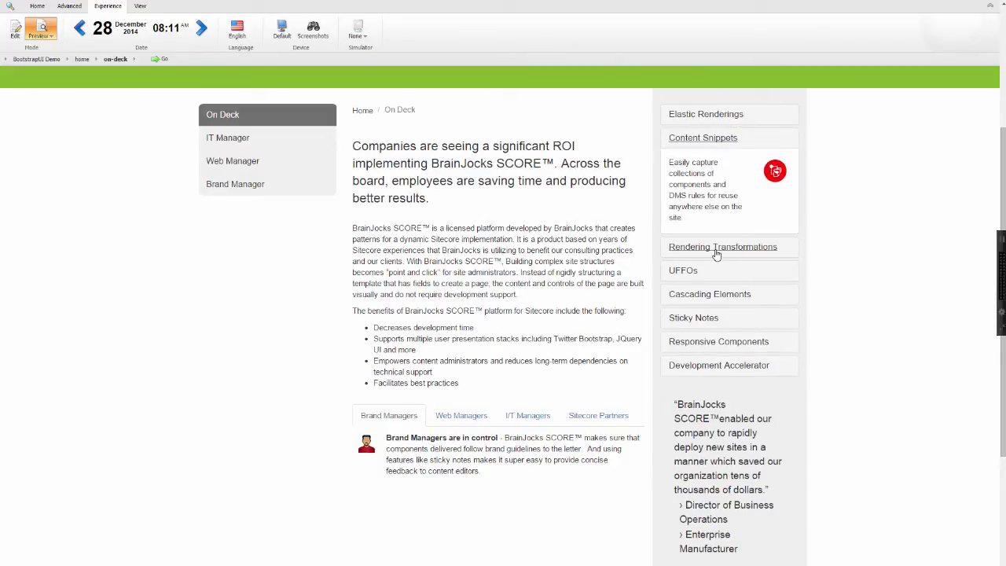
{"action": "left_click", "coordinate": [716, 248]}
{"action": "left_click", "coordinate": [456, 417]}
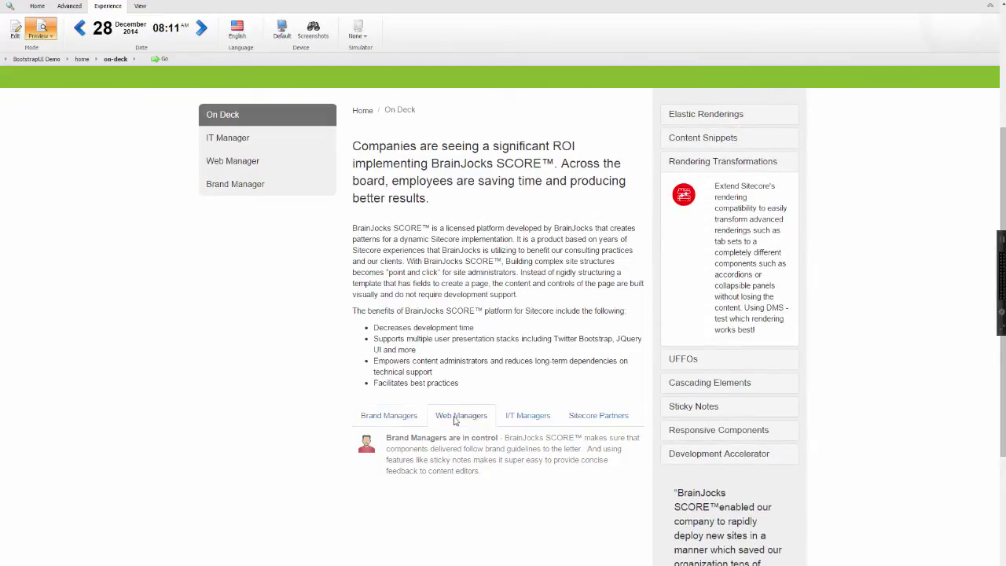
{"action": "left_click", "coordinate": [522, 415]}
{"action": "scroll", "coordinate": [301, 183], "scroll_direction": "up", "scroll_amount": 3}
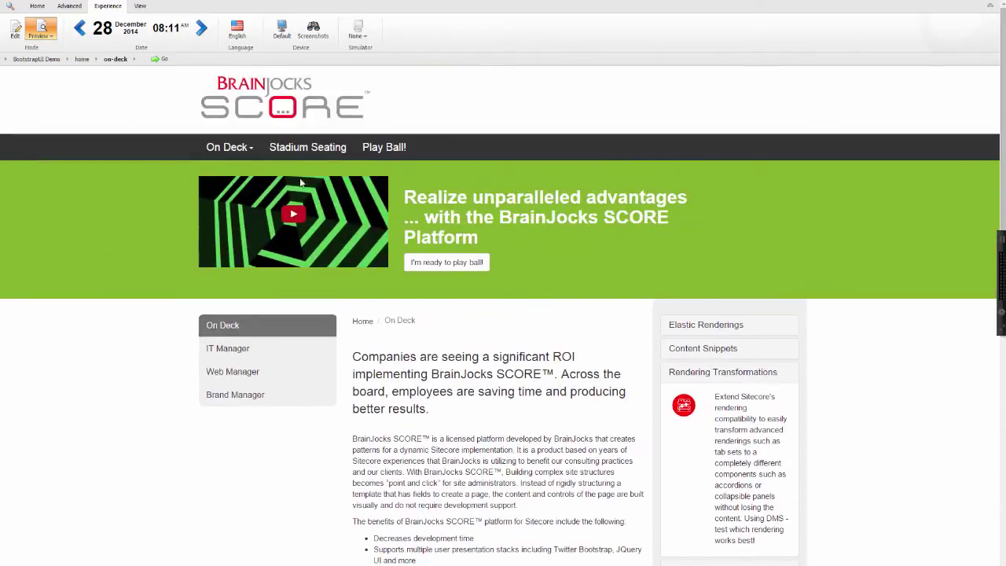